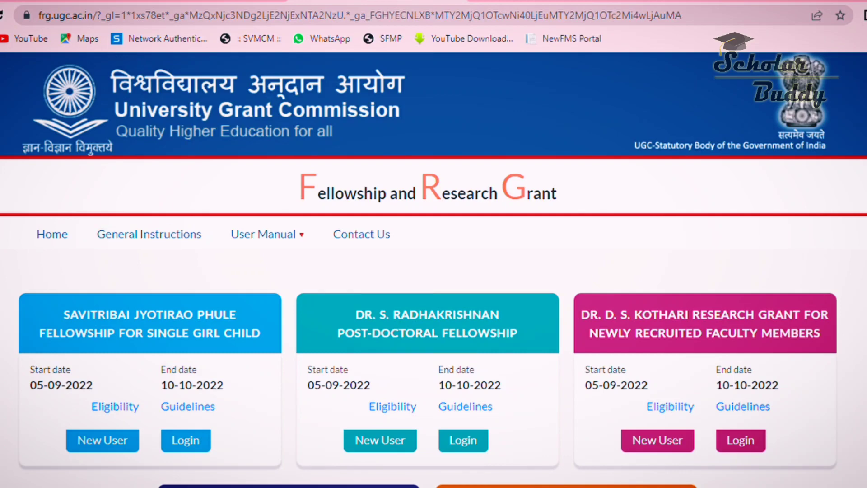
# - Open the new user registration form for the Savitribai Jyotirao Phule Fellowship for Single Girl Child
pyautogui.scroll(-2, 433, 269)
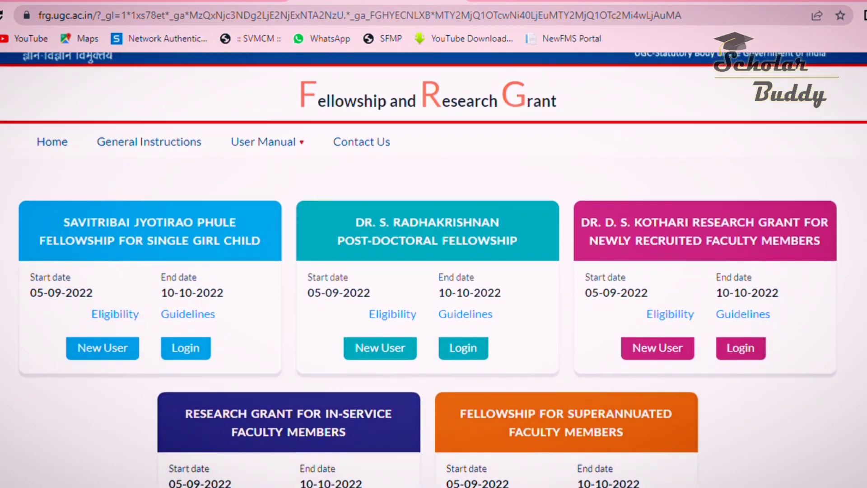
pyautogui.scroll(-3, 434, 270)
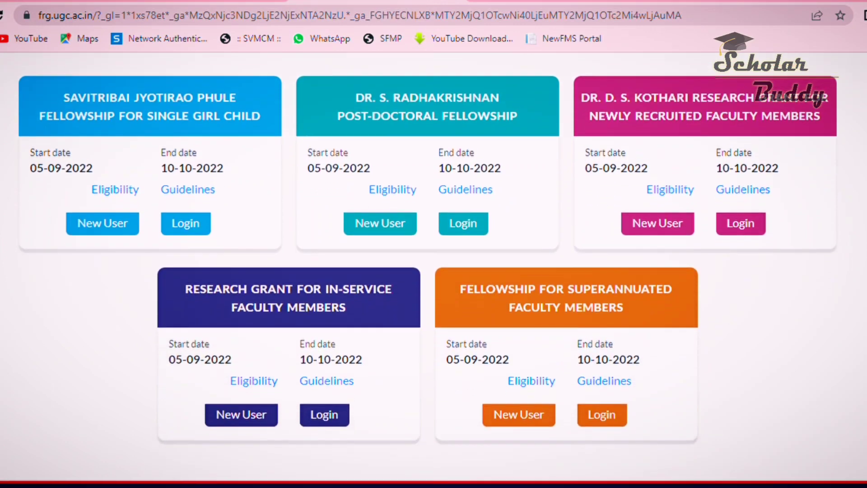
pyautogui.scroll(-1, 433, 269)
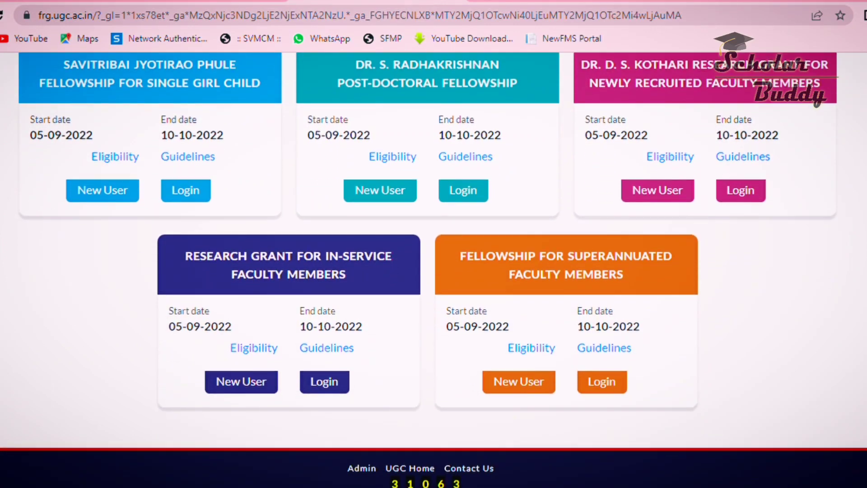
pyautogui.scroll(2, 433, 269)
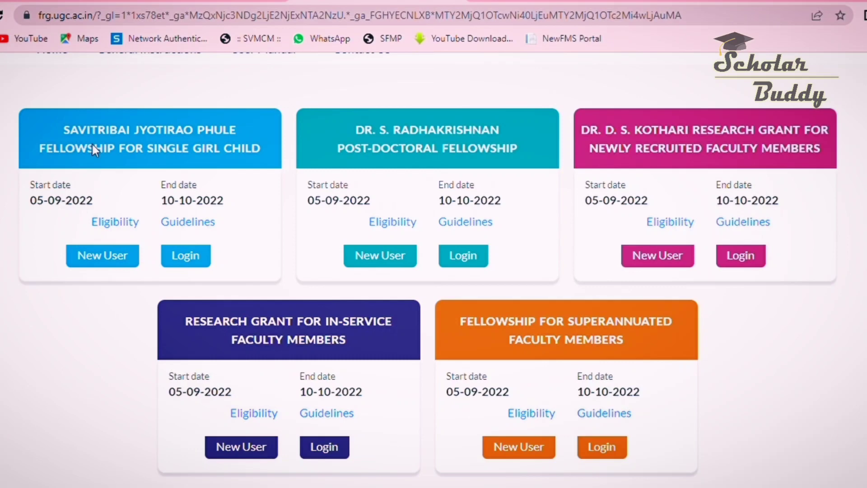
pyautogui.click(111, 255)
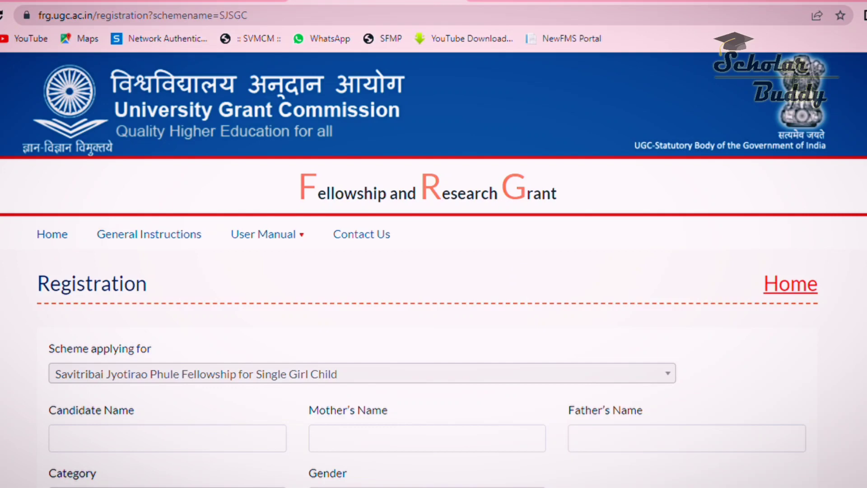
# - Enter the candidate's name in the registration form and erase its last six letters to correct it
pyautogui.scroll(-3, 433, 270)
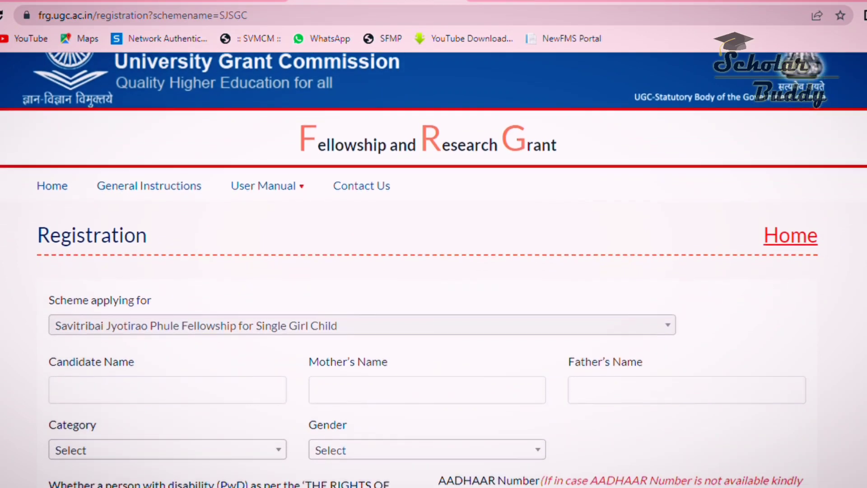
pyautogui.scroll(-1, 434, 270)
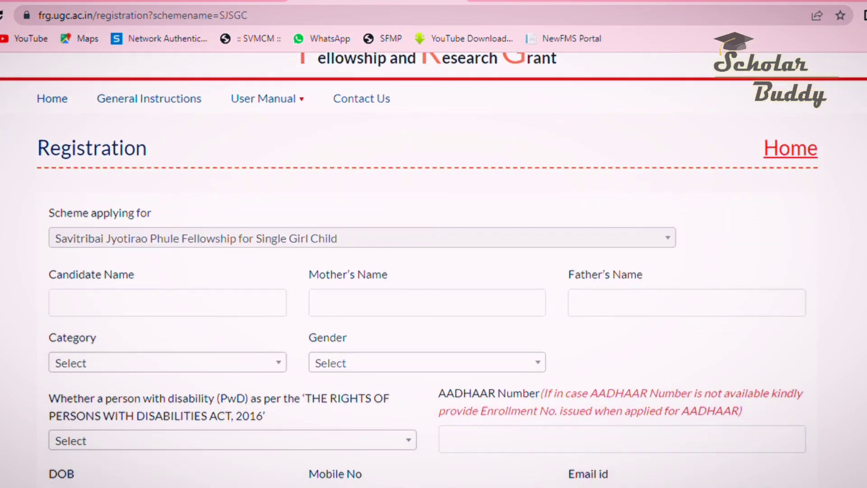
pyautogui.scroll(-2, 434, 269)
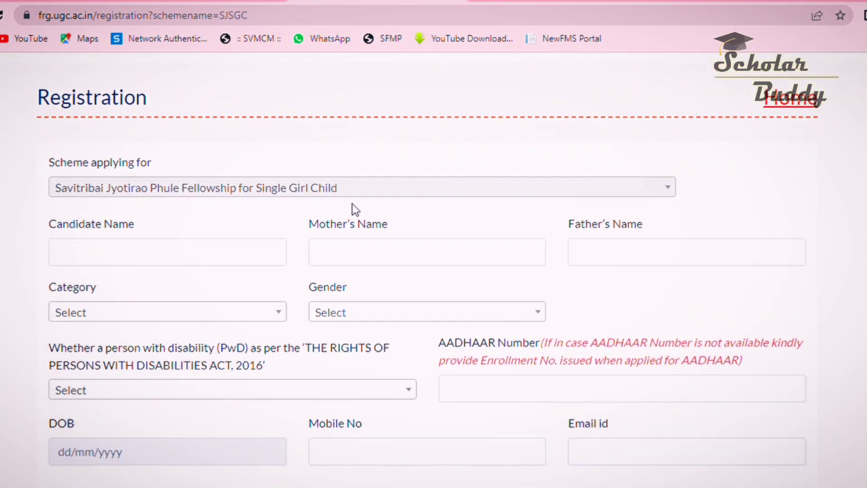
pyautogui.scroll(-3, 352, 209)
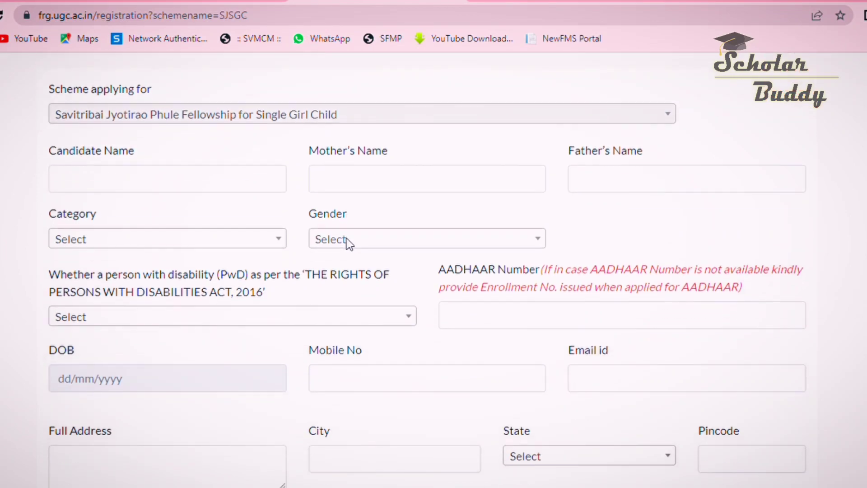
pyautogui.click(108, 191)
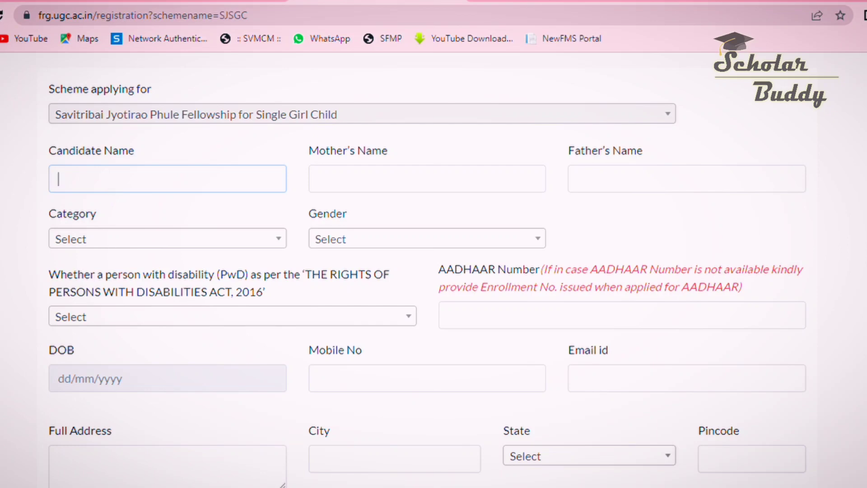
pyautogui.write('debangali')
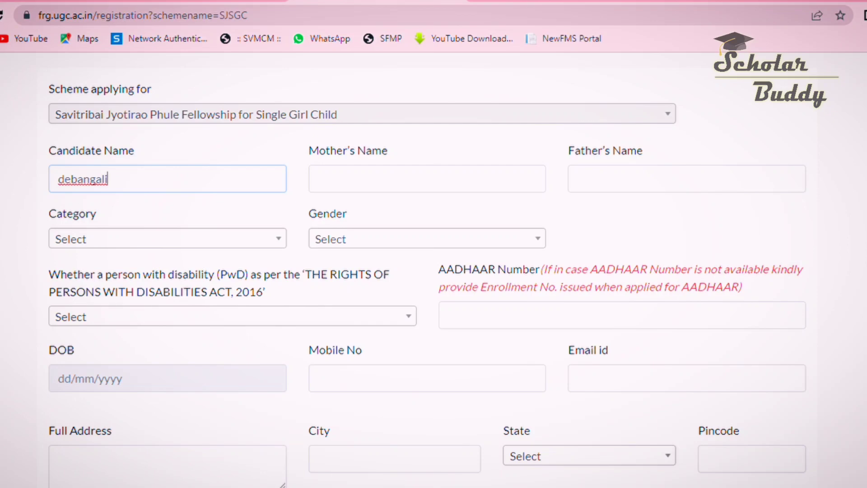
pyautogui.press('BackSpace')
pyautogui.press('BackSpace')
pyautogui.press('BackSpace')
pyautogui.press('BackSpace')
pyautogui.press('BackSpace')
pyautogui.press('BackSpace')
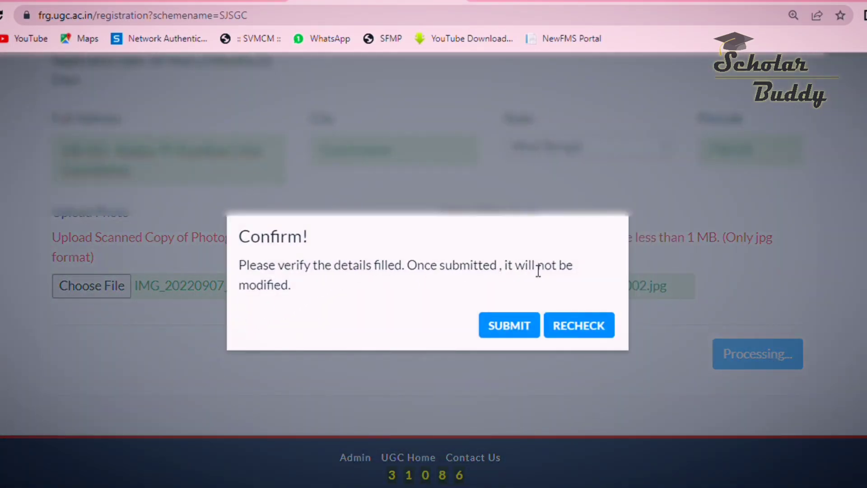
# - Submit the verified registration details and dismiss the alert to reach the login page
pyautogui.click(516, 331)
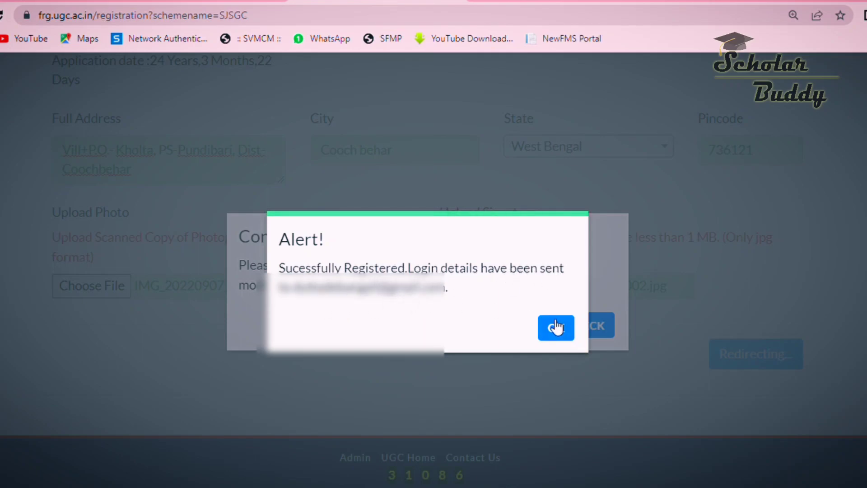
pyautogui.click(571, 337)
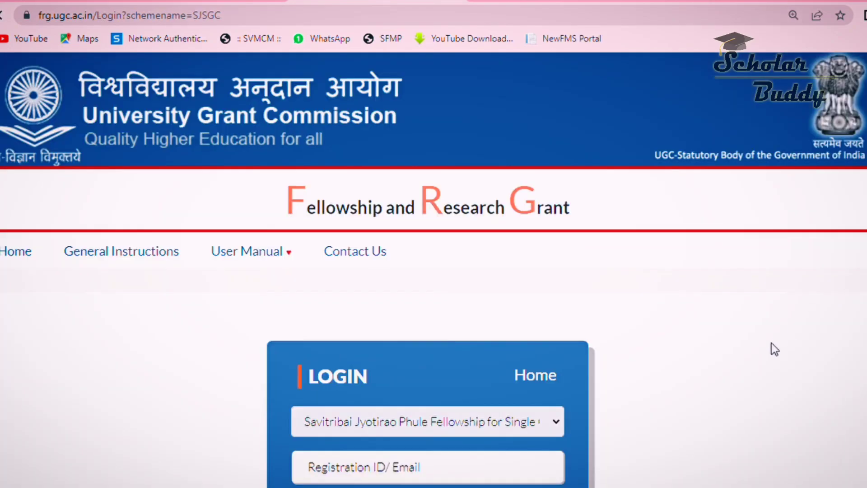
# - Log in to the fellowship account with the registration ID or email, the password and the captcha
pyautogui.scroll(-5, 770, 342)
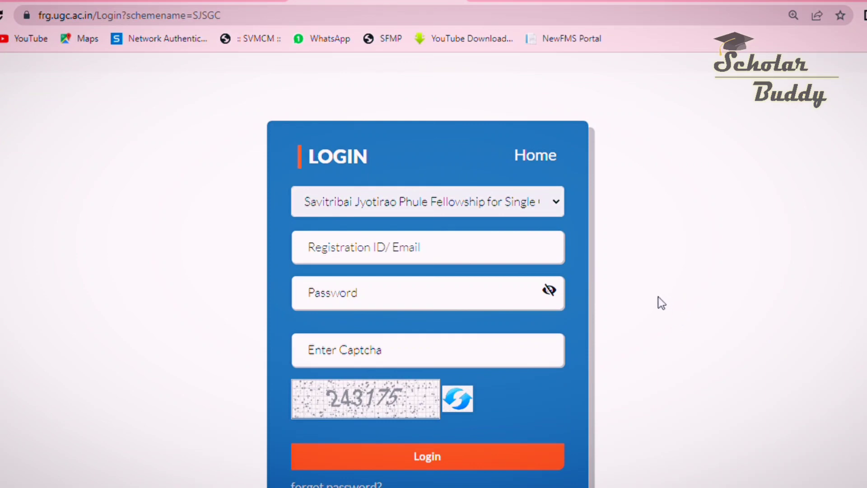
pyautogui.scroll(-2, 659, 301)
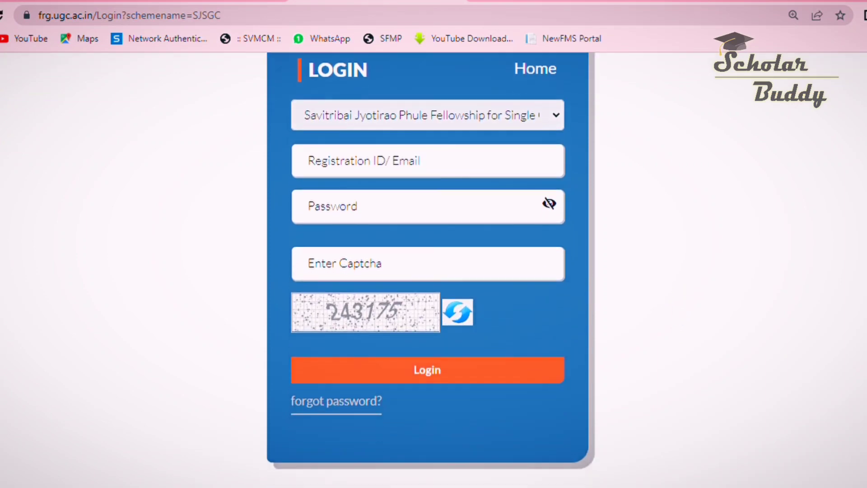
pyautogui.scroll(1, 659, 302)
pyautogui.scroll(1, 659, 302)
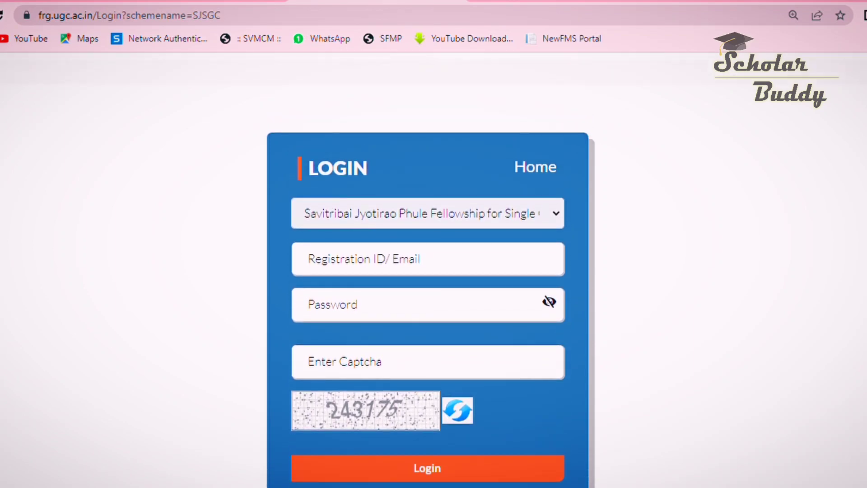
pyautogui.scroll(-2, 430, 298)
pyautogui.scroll(-1, 430, 298)
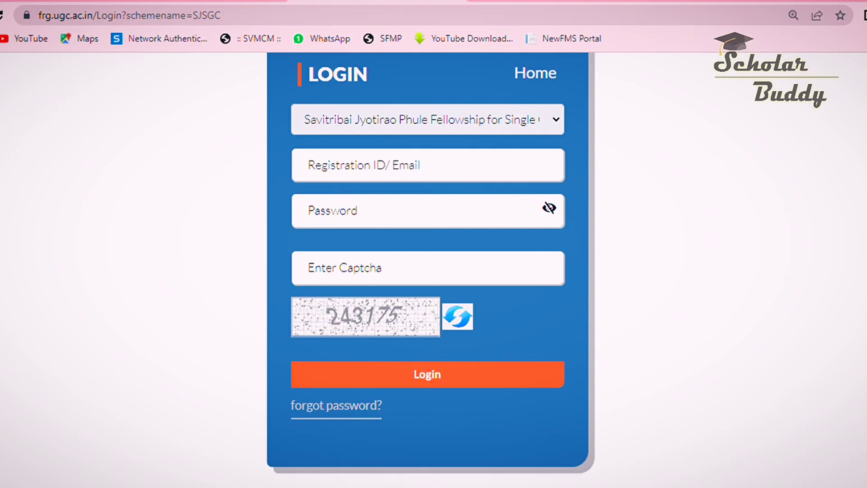
pyautogui.scroll(1, 431, 269)
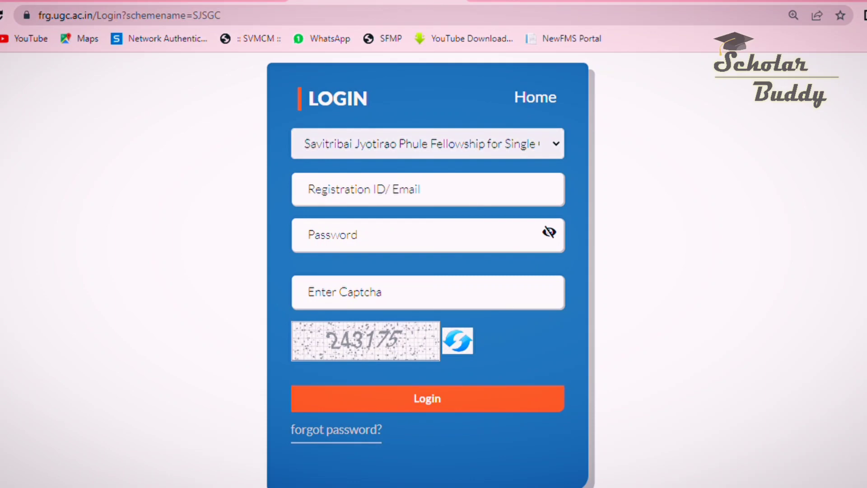
pyautogui.scroll(2, 431, 276)
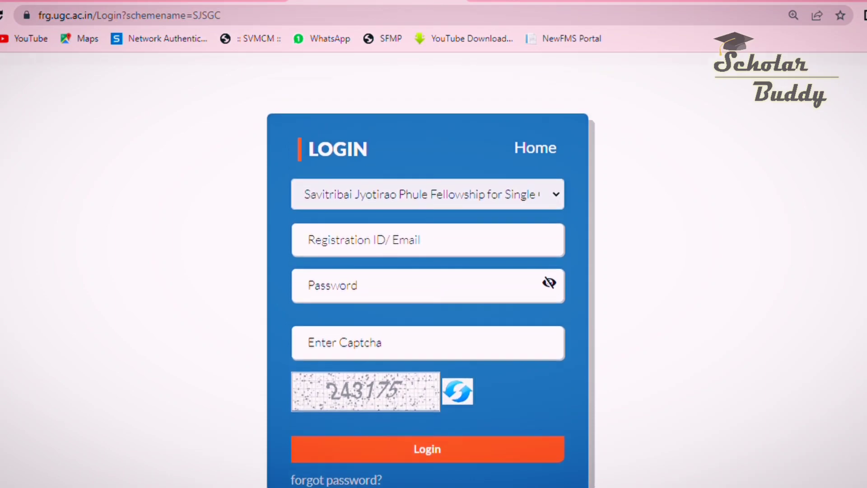
pyautogui.scroll(-2, 431, 280)
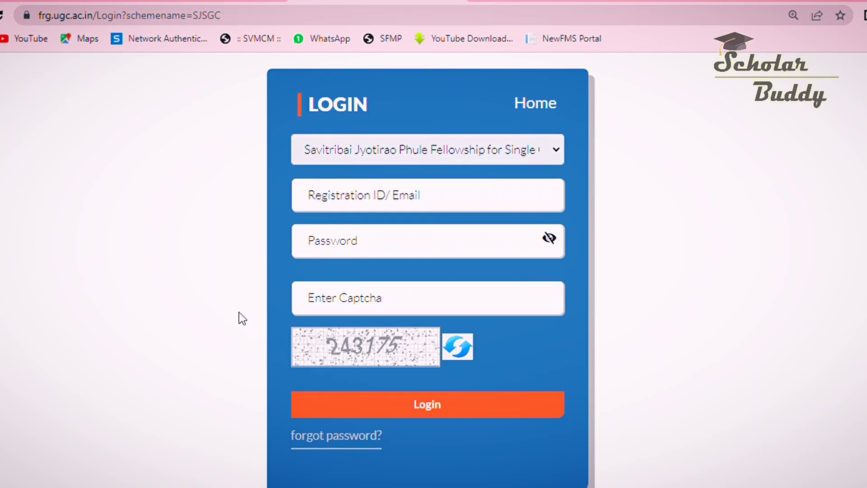
pyautogui.click(349, 208)
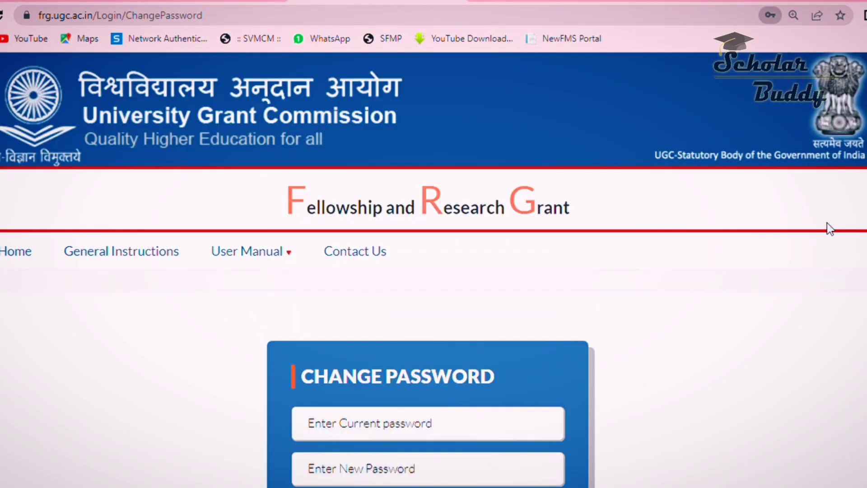
# - Change the account password by entering the current password, the new password with its confirmation and the captcha, and submit it
pyautogui.scroll(-5, 657, 327)
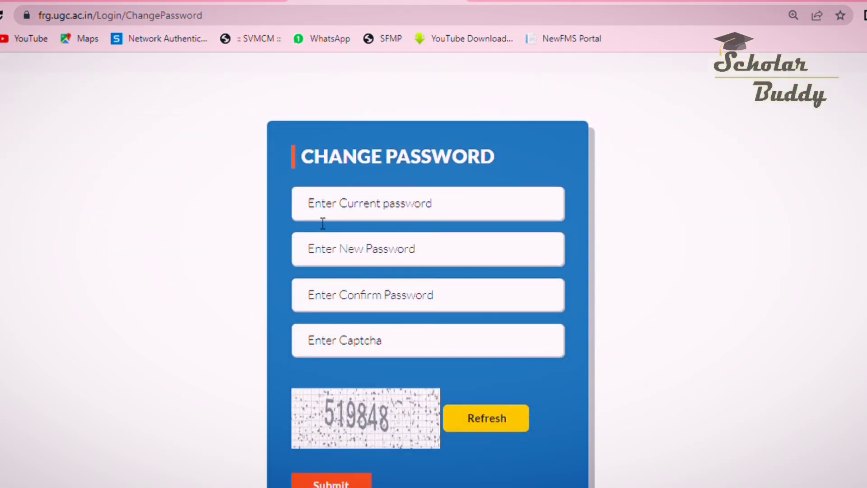
pyautogui.click(327, 218)
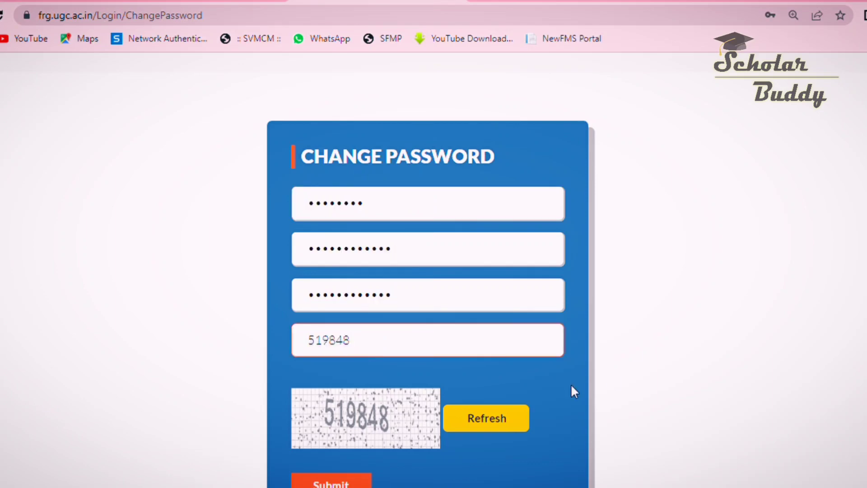
pyautogui.click(357, 484)
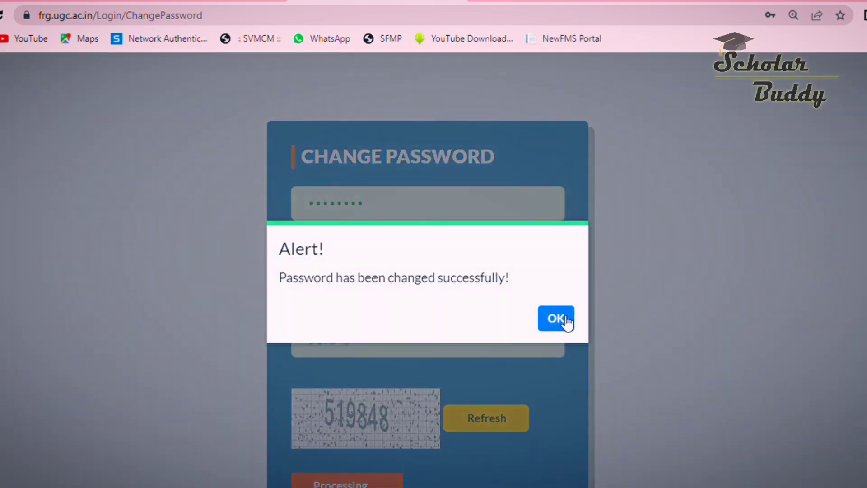
pyautogui.click(557, 319)
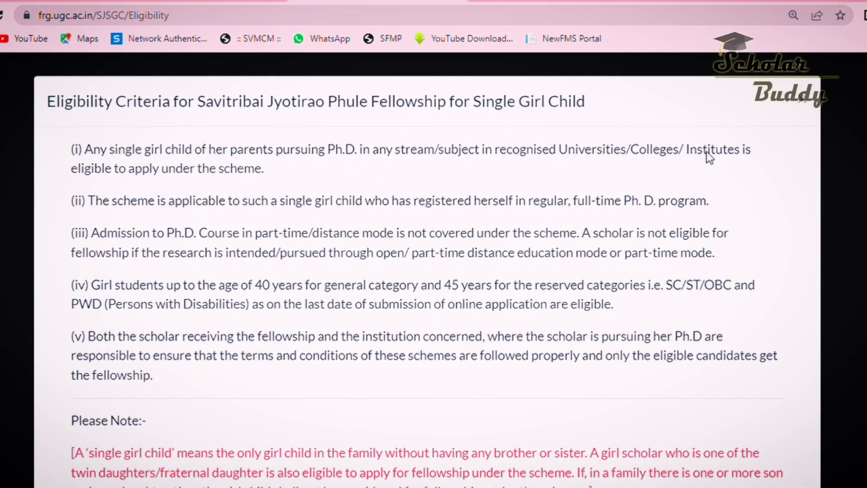
# - Read the eligibility criteria, declare the UGC guidelines for the single girl child fellowship as read, and agree to them
pyautogui.scroll(-5, 594, 290)
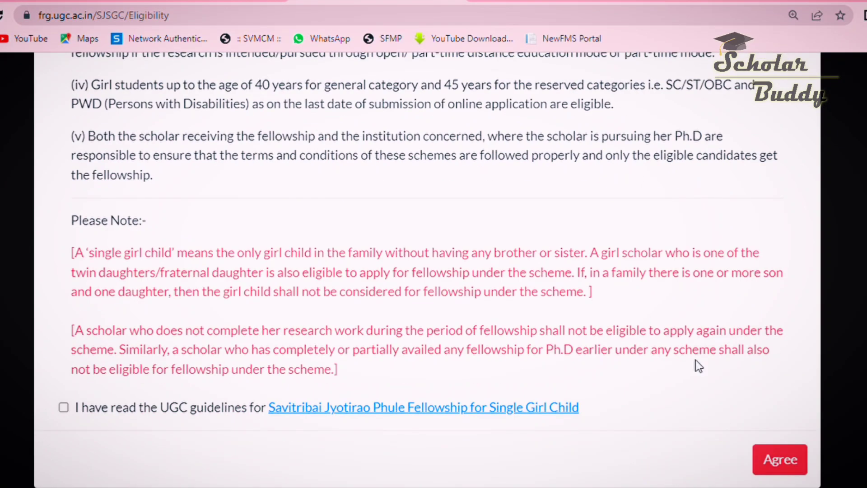
pyautogui.scroll(5, 695, 360)
pyautogui.scroll(-4, 355, 235)
pyautogui.click(63, 407)
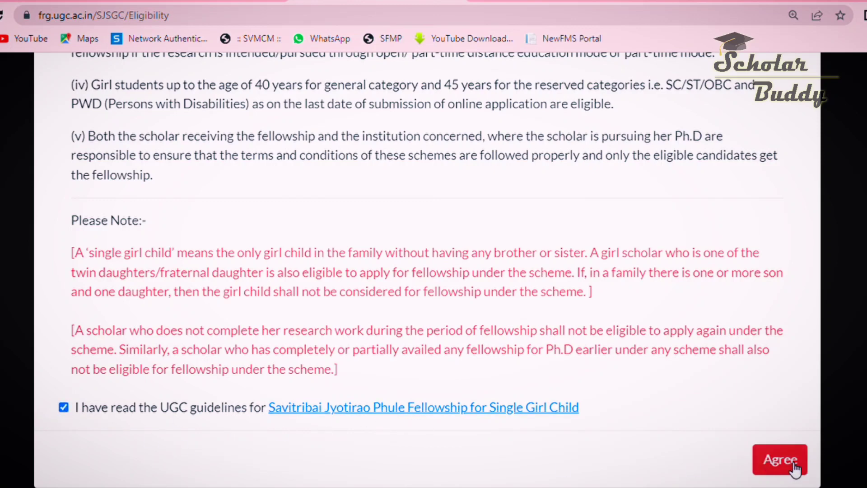
pyautogui.click(780, 459)
# - View the single girl child affidavit proforma linked as Annexure IV and return to the eligibility form
pyautogui.click(680, 326)
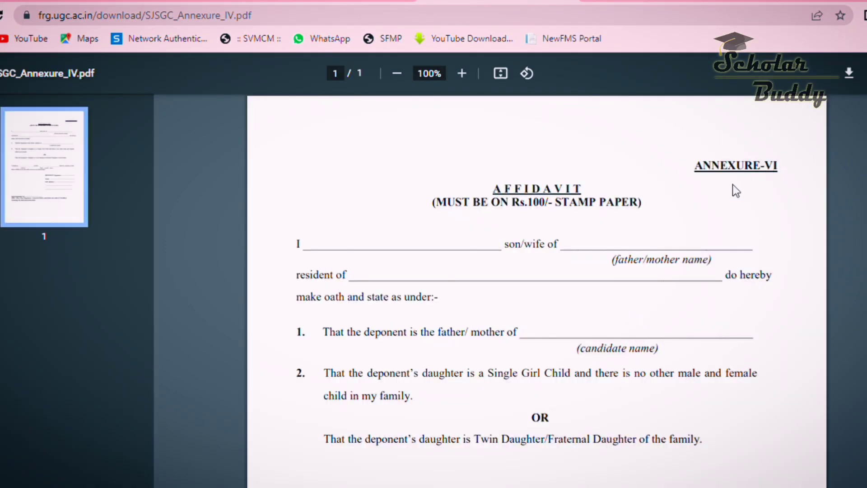
pyautogui.click(333, 1)
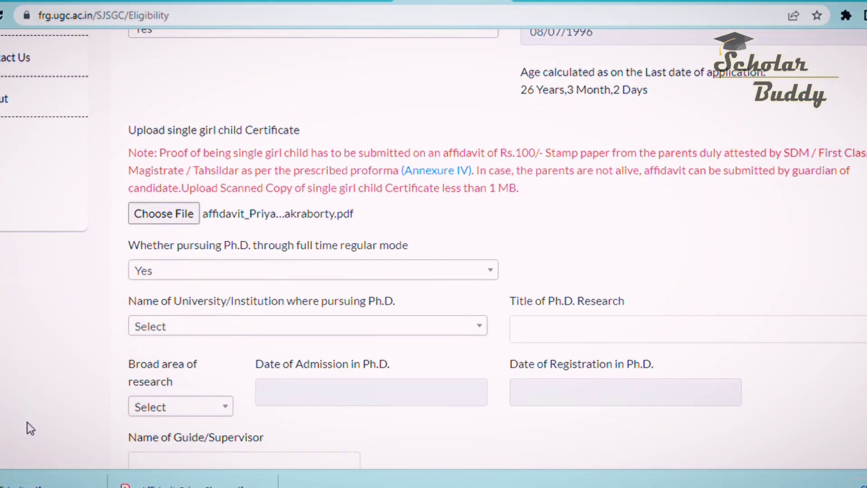
# - Select the university where the Ph.D. is pursued and set the broad area of research to Science
pyautogui.scroll(-2, 135, 316)
pyautogui.click(185, 261)
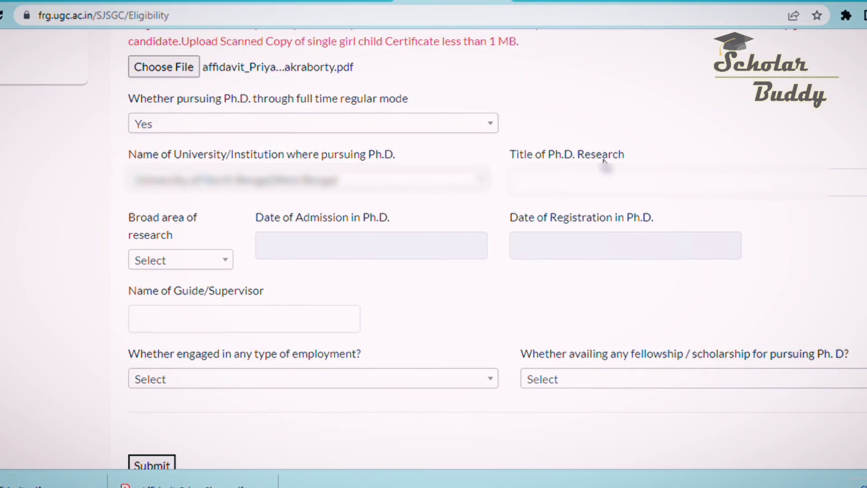
pyautogui.click(223, 261)
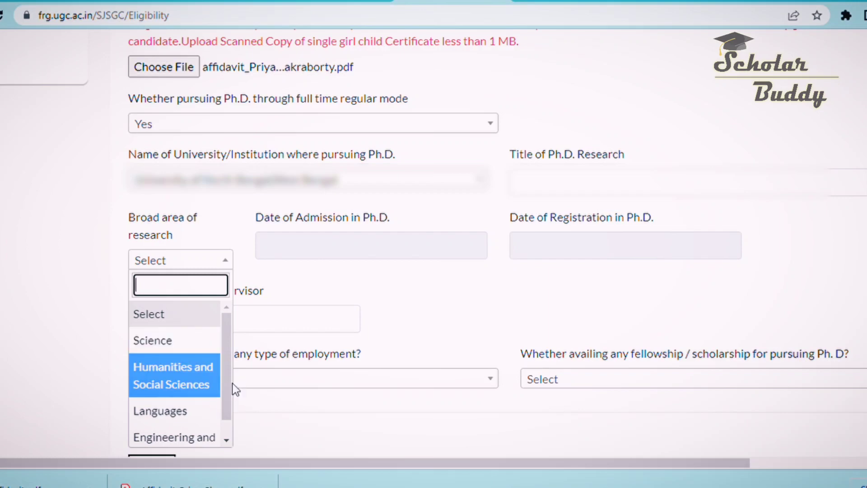
pyautogui.scroll(-1, 226, 430)
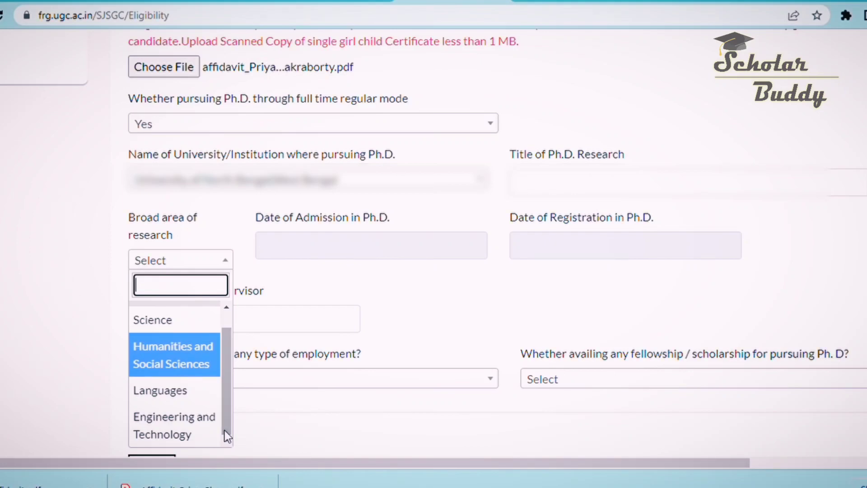
pyautogui.click(152, 320)
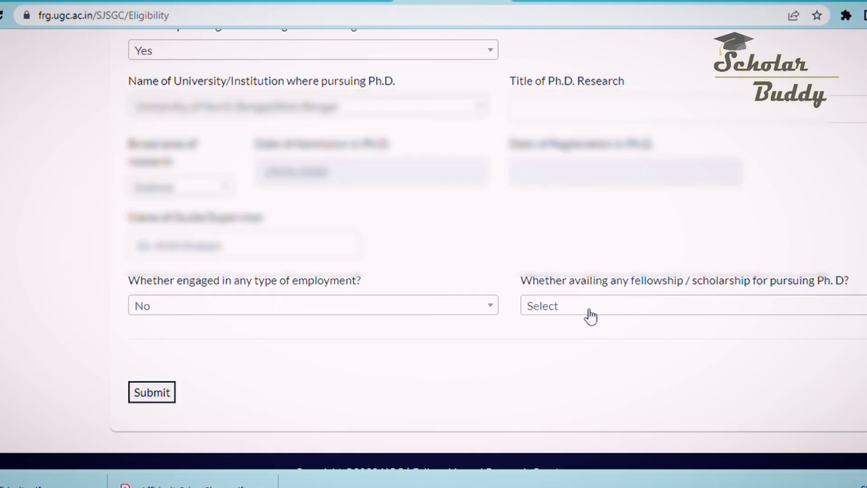
# - Answer Yes to availing a fellowship or scholarship for the Ph.D. and Yes to being willing to relinquish it if selected
pyautogui.click(590, 312)
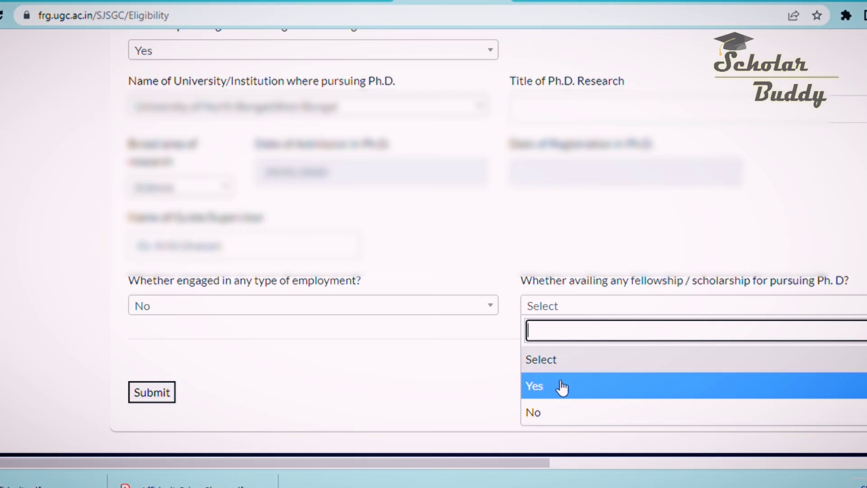
pyautogui.click(562, 386)
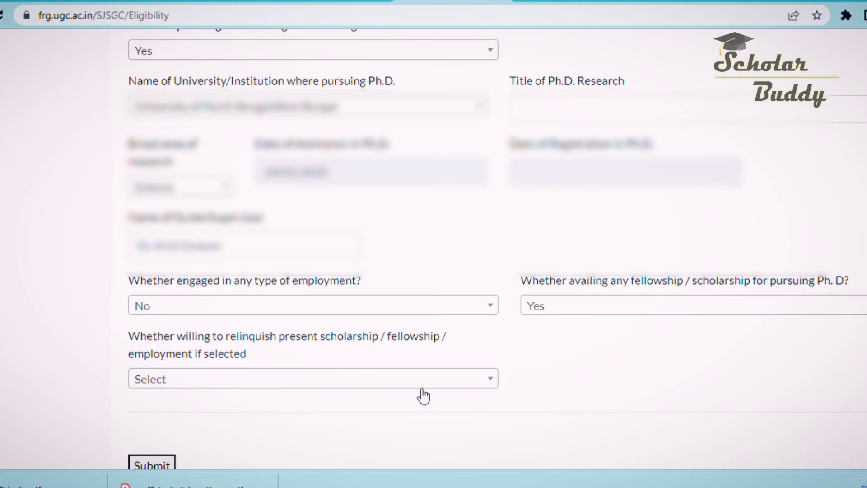
pyautogui.scroll(-2, 385, 399)
pyautogui.moveTo(244, 260); pyautogui.dragTo(124, 254)
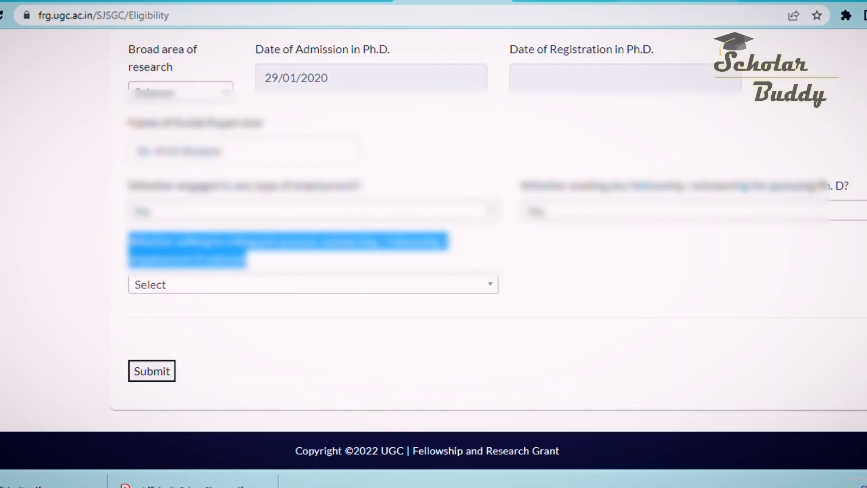
# - Submit the completed eligibility form, confirm the final submission and acknowledge the alert
pyautogui.click(153, 369)
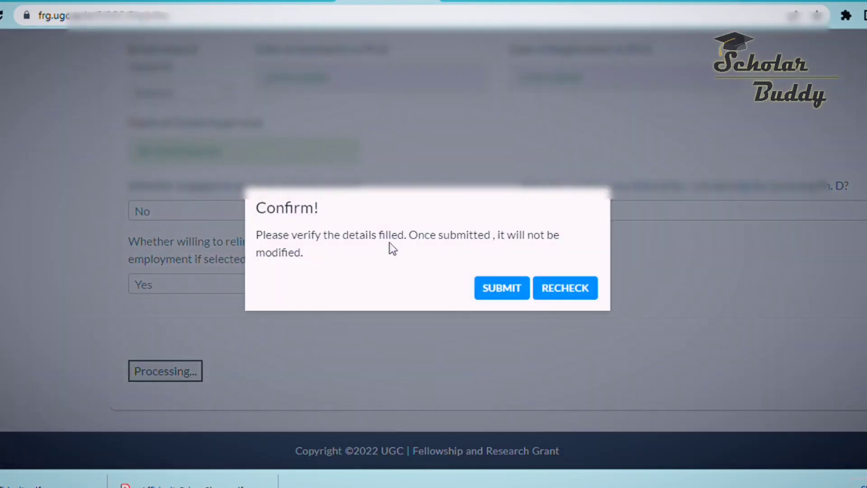
pyautogui.click(506, 292)
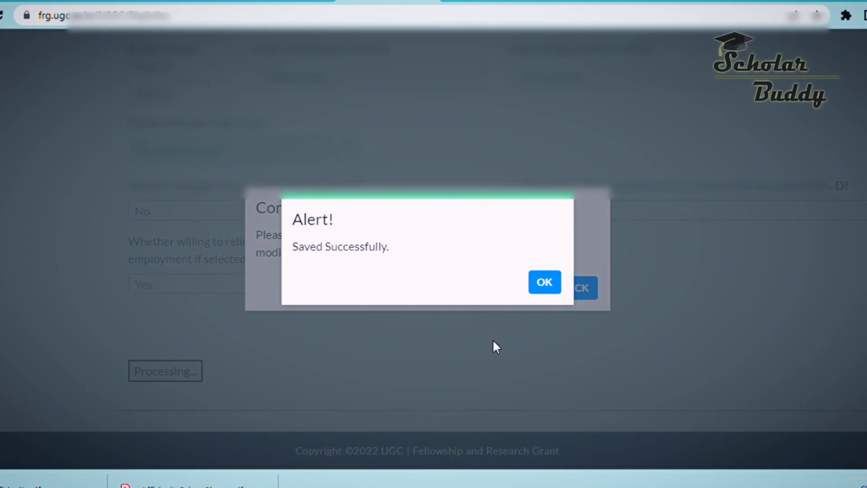
pyautogui.click(545, 283)
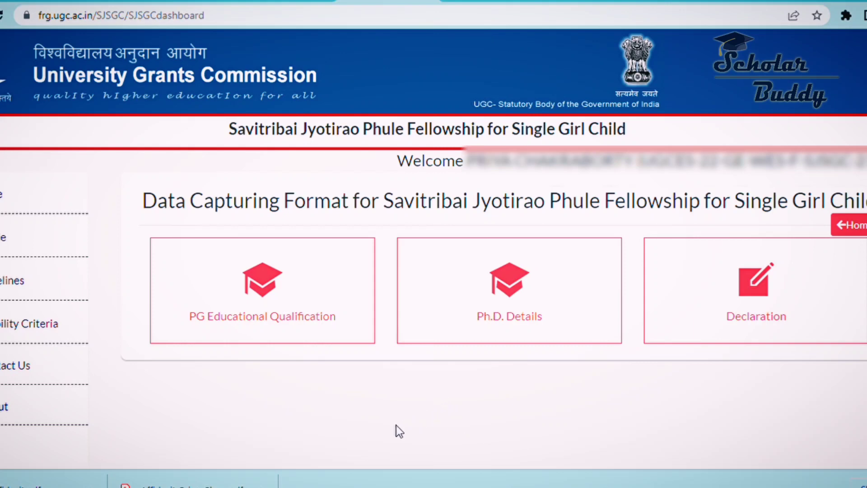
# - Fill in and save the PG Educational Qualification with passing year 2019, 78.8 percent marks and Sikkim University, Sikkim
pyautogui.click(240, 291)
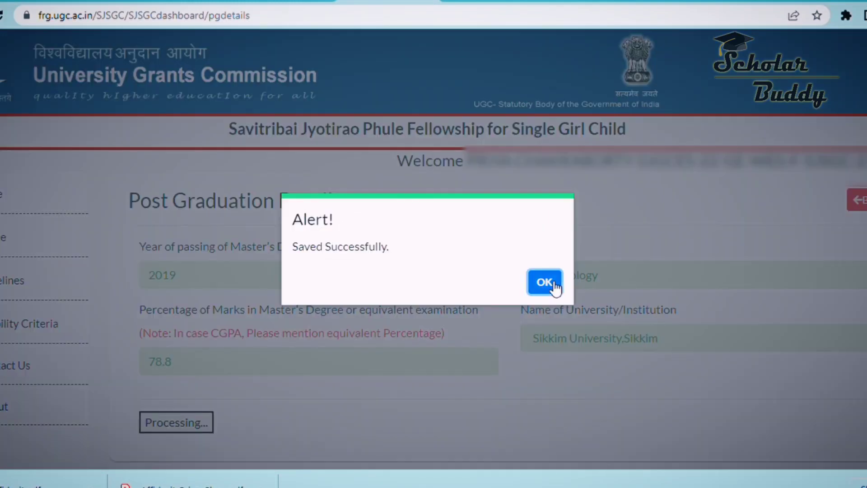
pyautogui.click(545, 281)
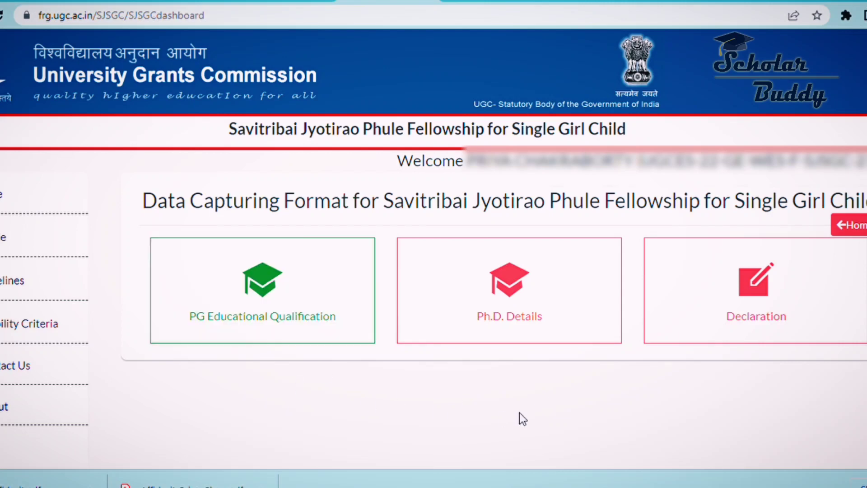
# - Review the Ph.D. Details form, including the research proposal and abstract upload requirements, and read the Declaration statements
pyautogui.click(519, 311)
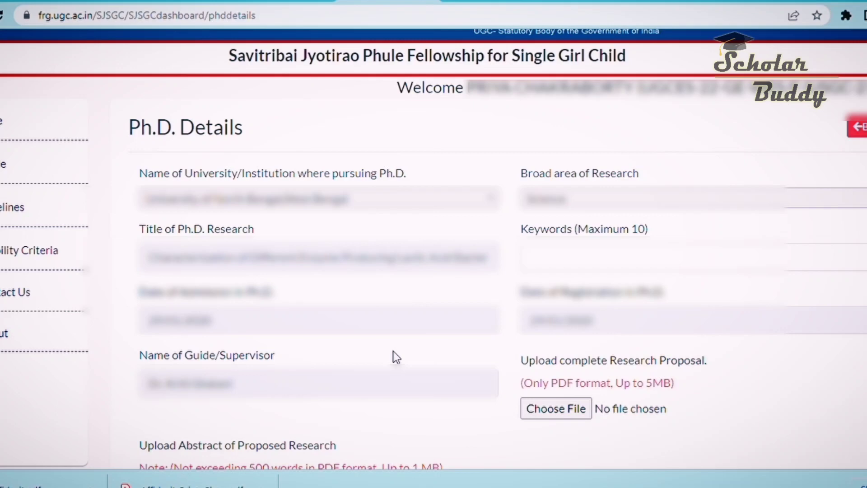
pyautogui.scroll(-3, 393, 352)
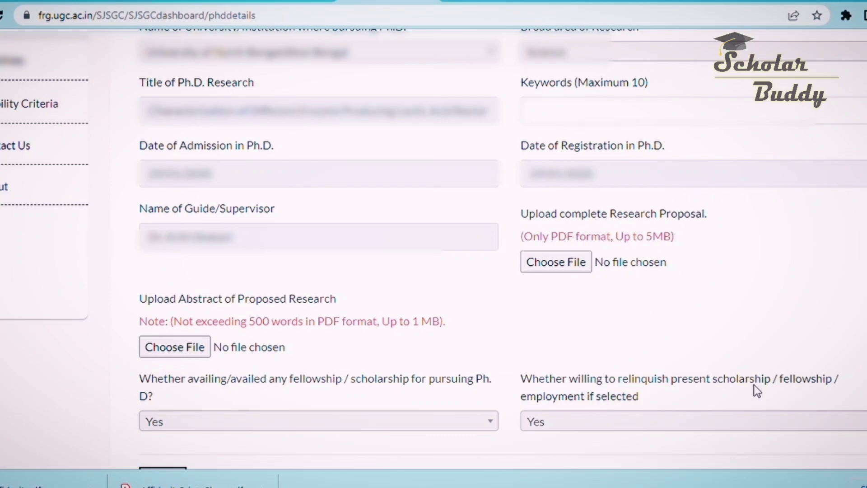
pyautogui.scroll(-2, 475, 334)
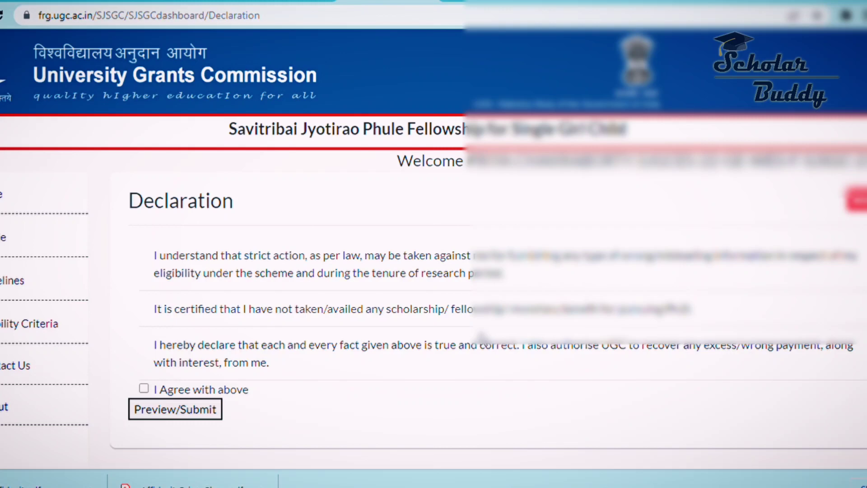
pyautogui.scroll(-3, 477, 341)
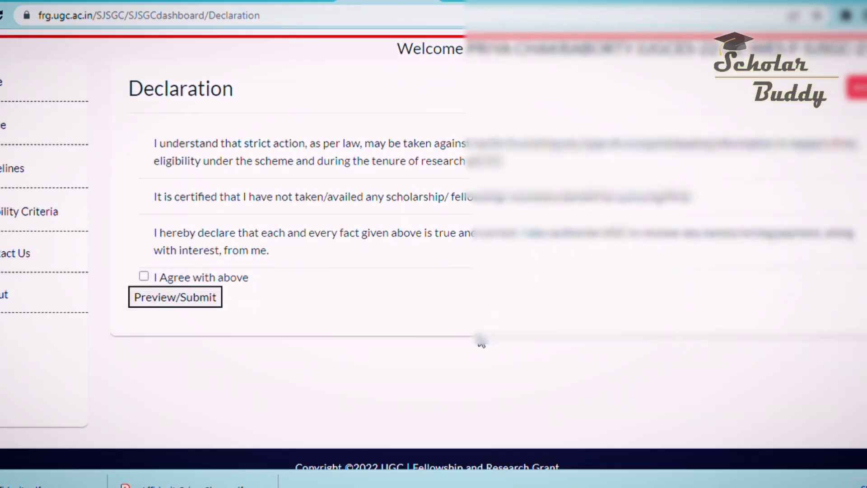